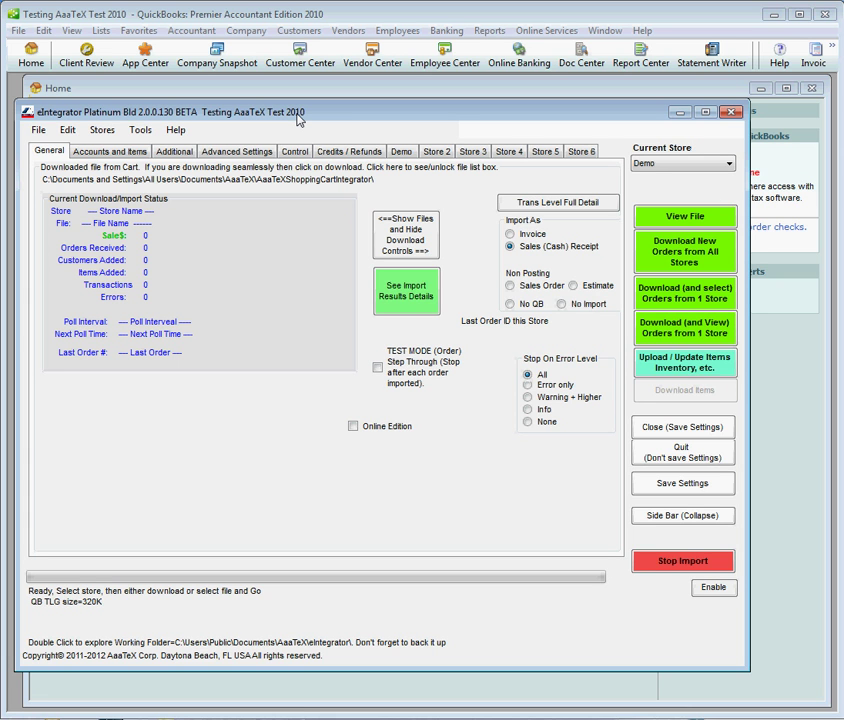
In the accounts and items settings, turn on adding items that are not in QB.
click(130, 154)
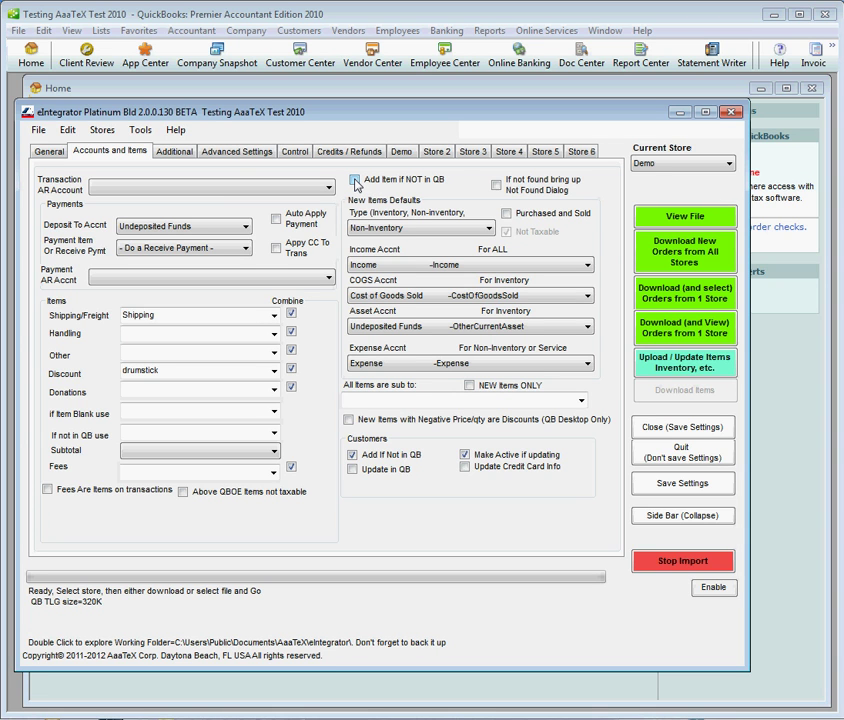
click(355, 182)
Switch to QuickBooks and start a new item from the item list to examine the available item types.
click(101, 30)
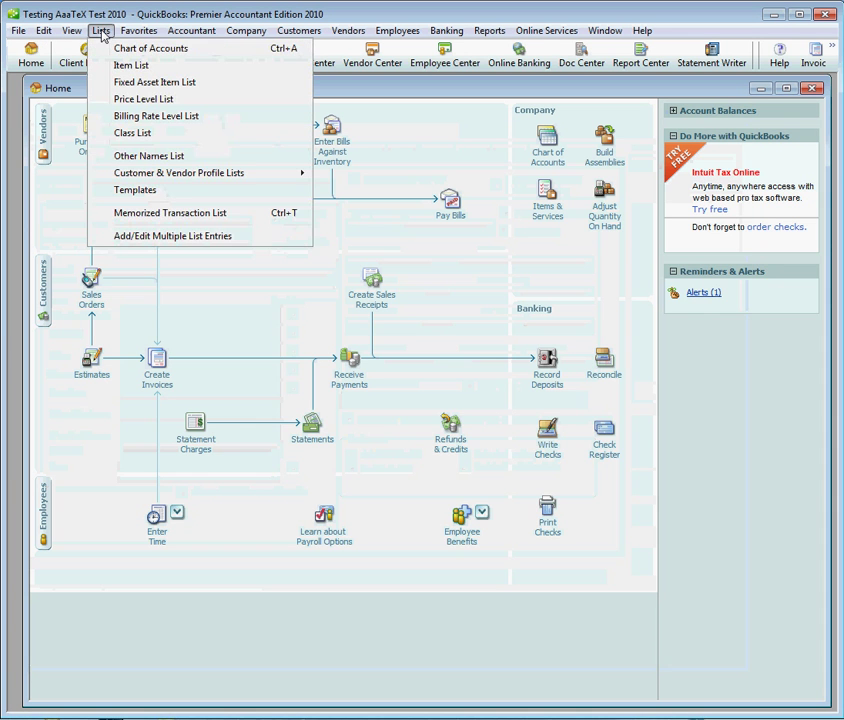
click(120, 65)
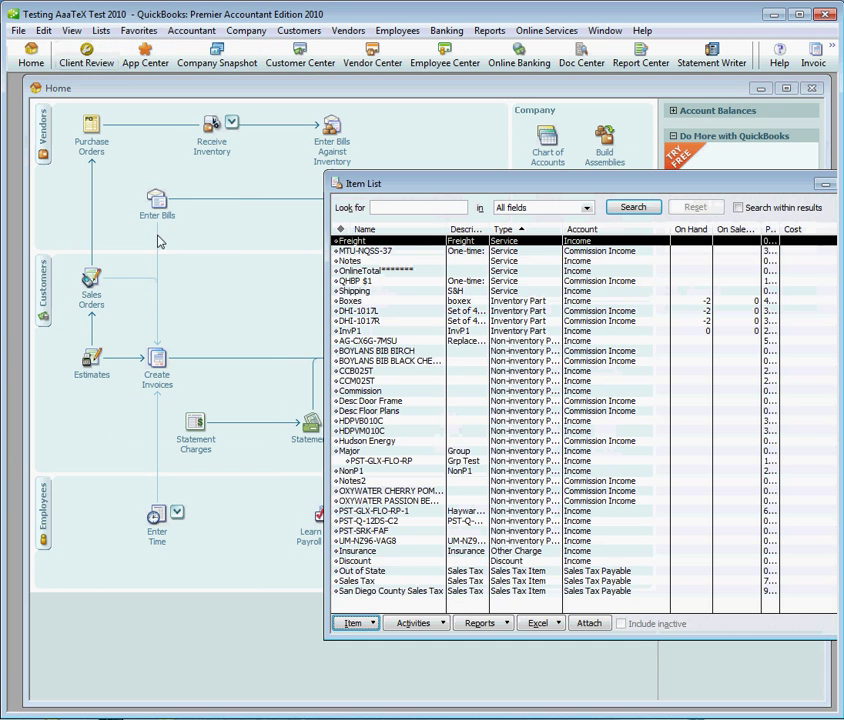
click(372, 626)
click(369, 645)
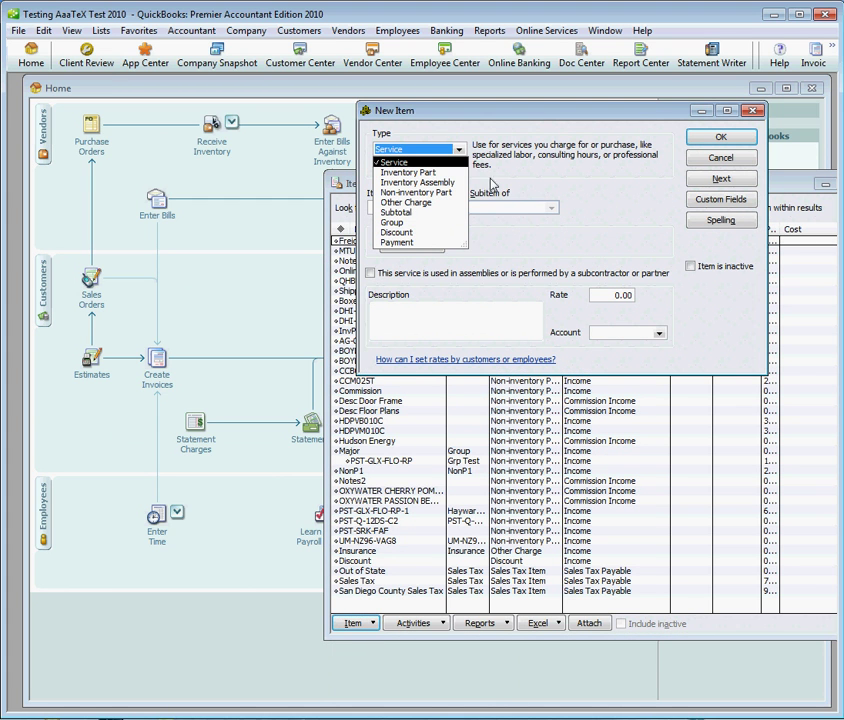
click(519, 188)
click(405, 207)
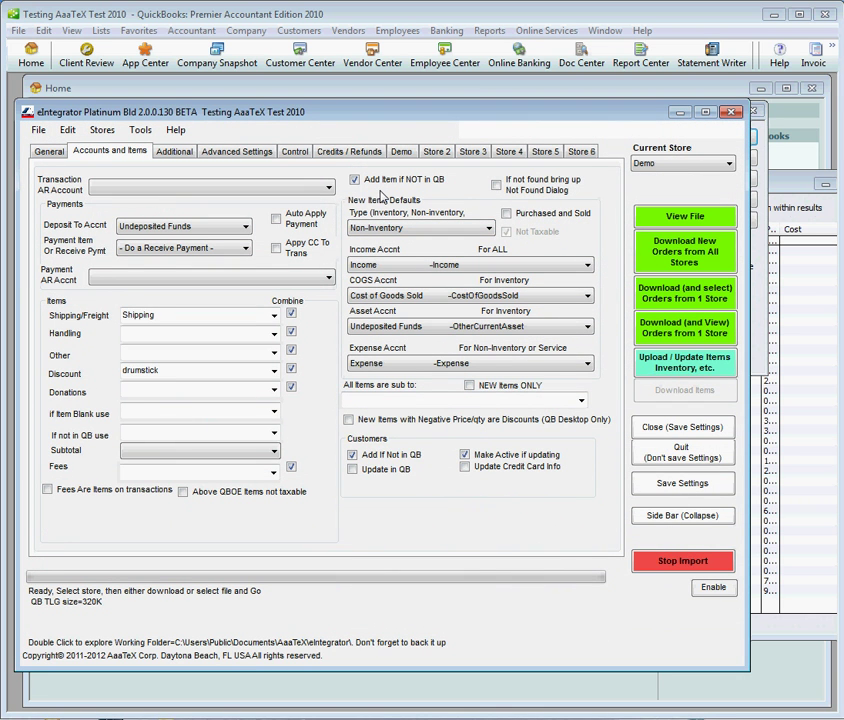
Back in eIntegrator, examine the new-item default choices for item type, income account, COGS account and asset account.
click(490, 230)
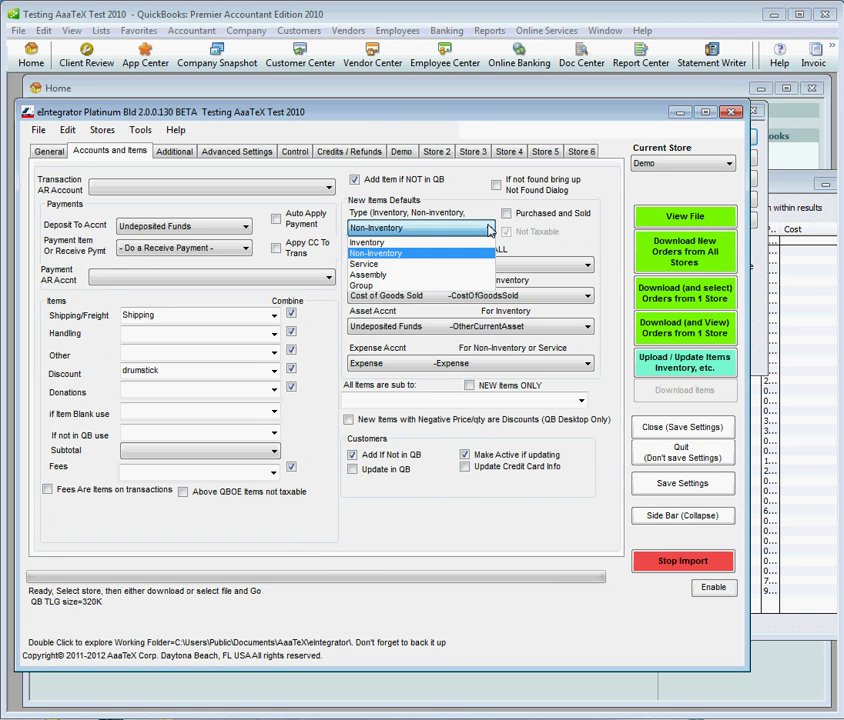
click(490, 230)
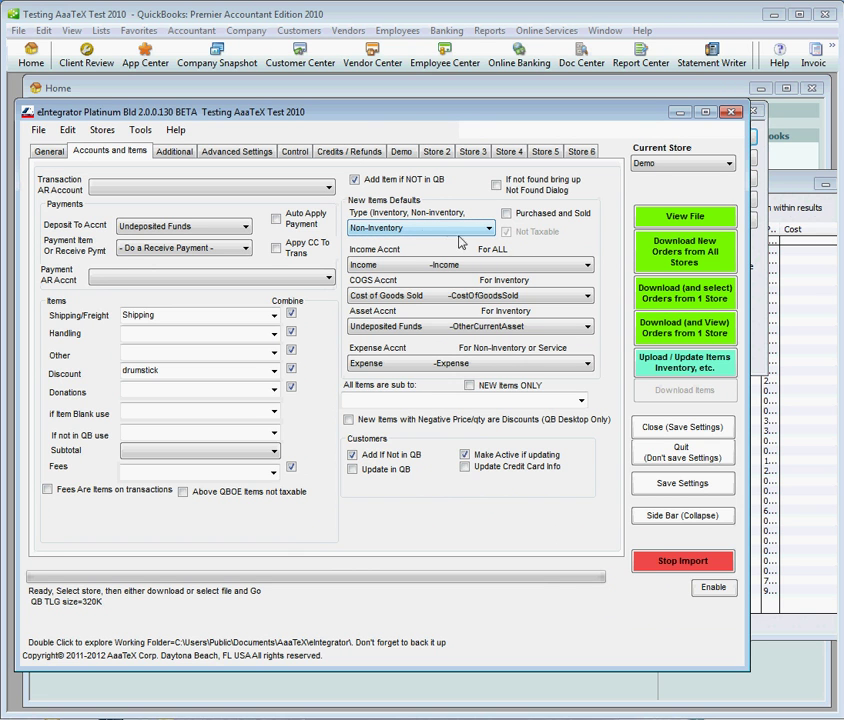
click(586, 266)
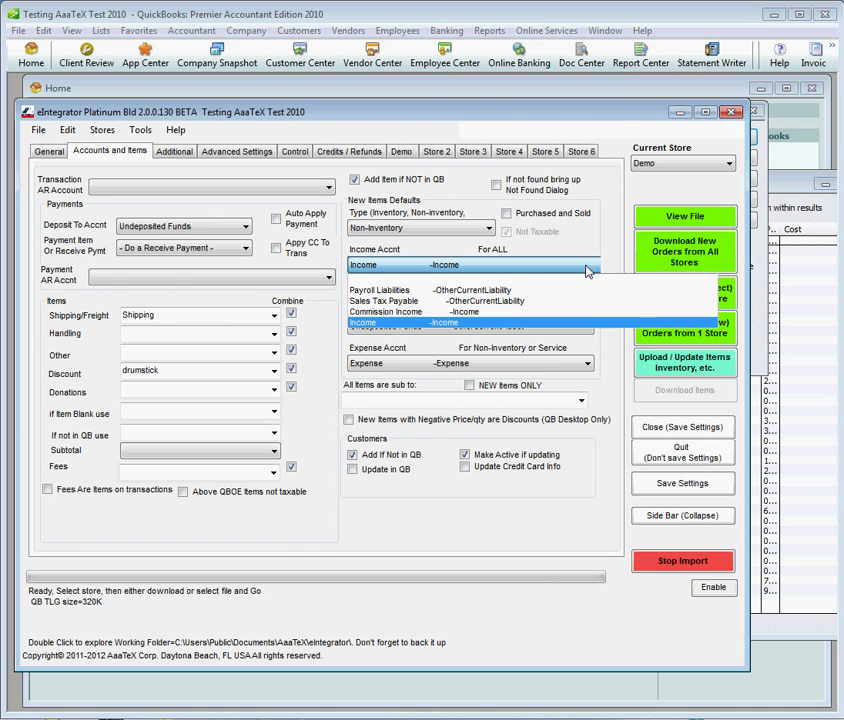
click(587, 268)
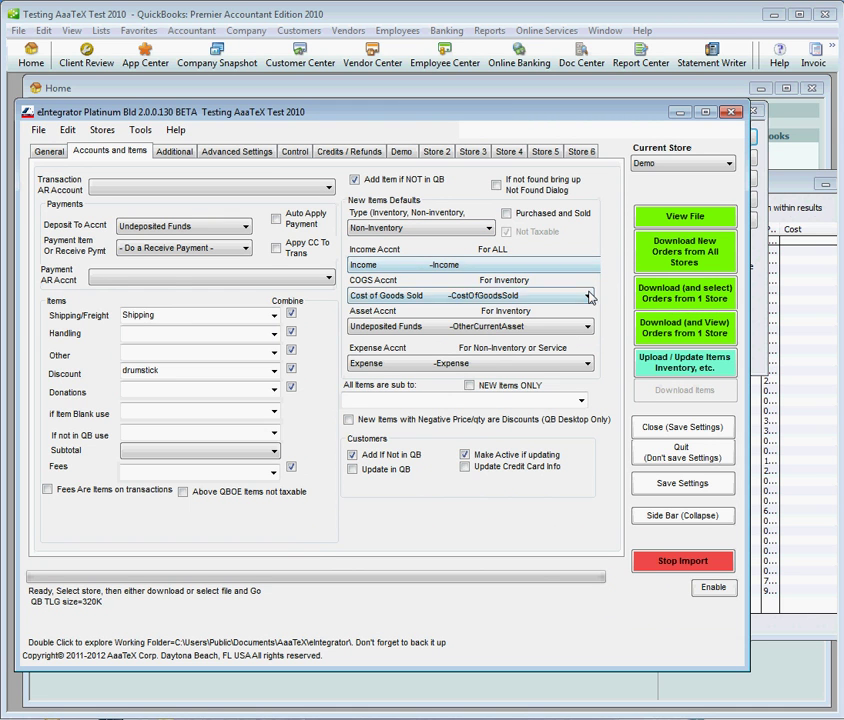
click(590, 297)
click(590, 297)
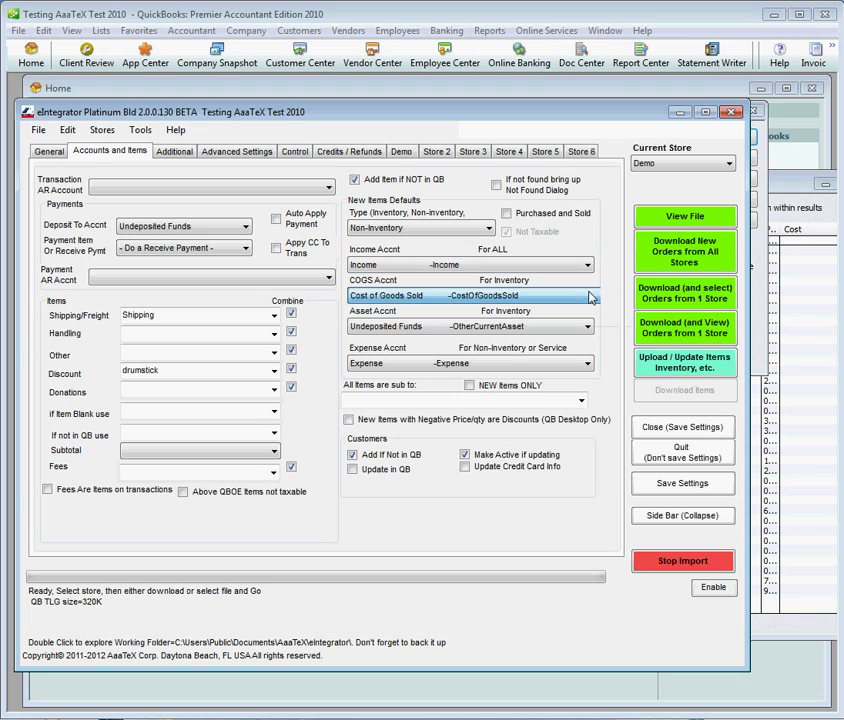
click(589, 326)
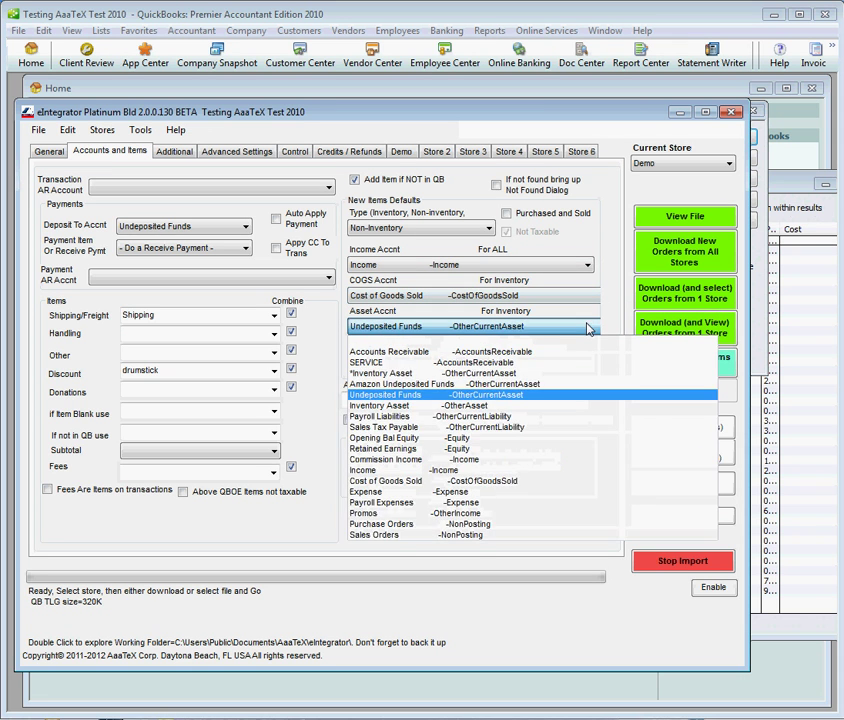
click(588, 327)
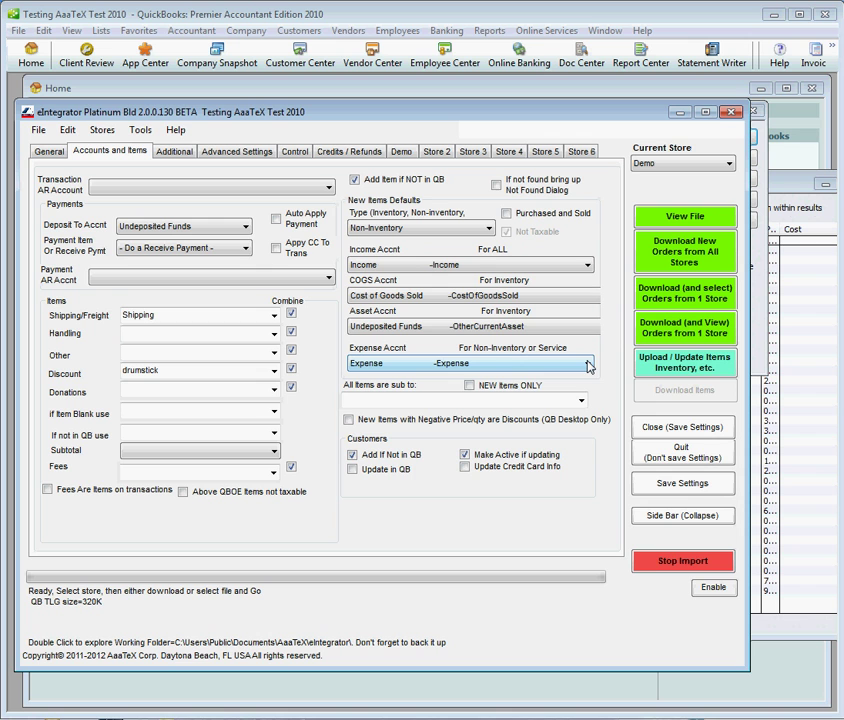
Review the item mappings for shipping/freight, handling, other, discount and donations.
click(271, 317)
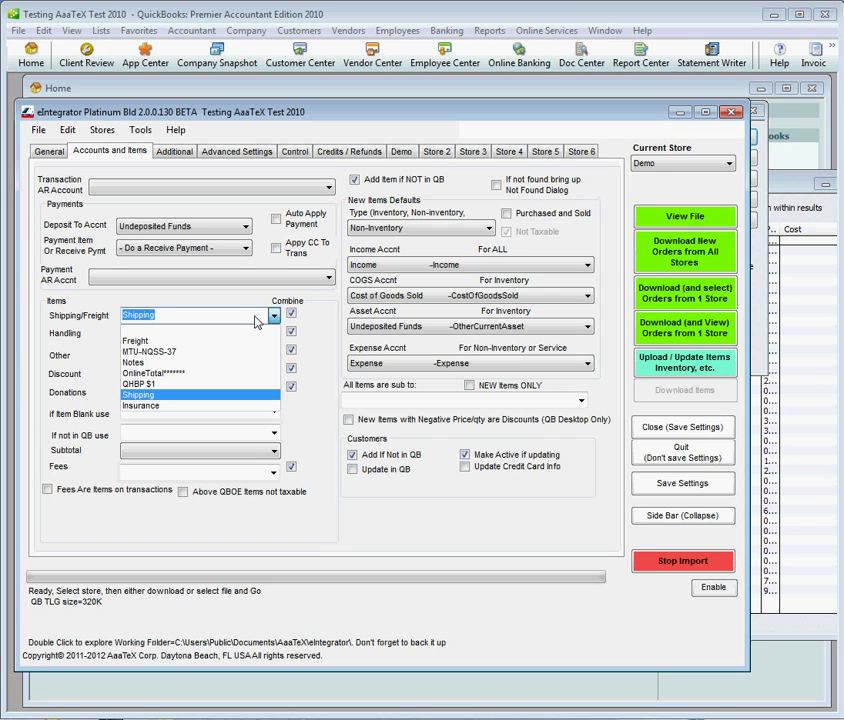
click(243, 315)
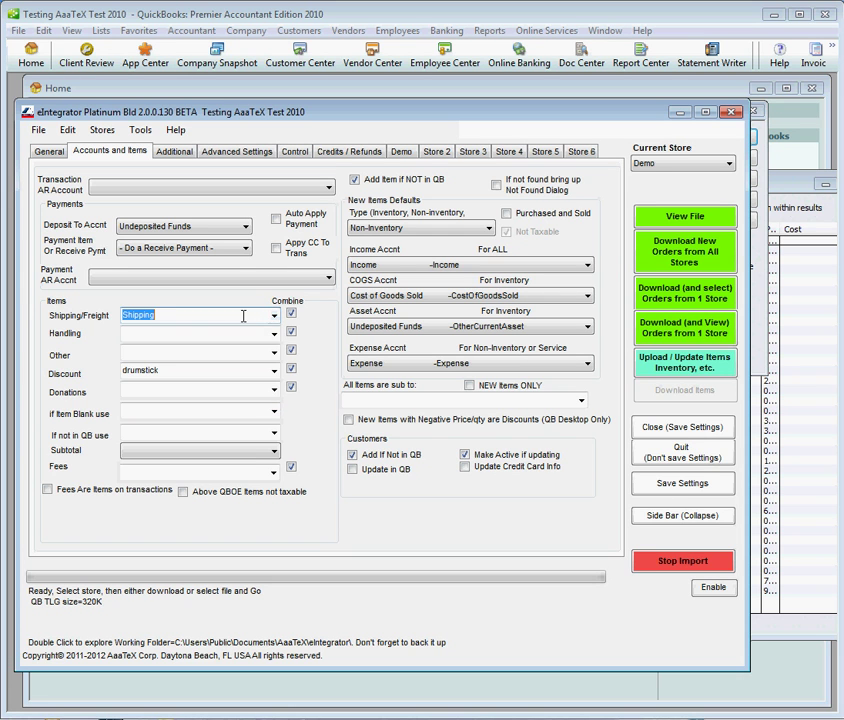
click(163, 334)
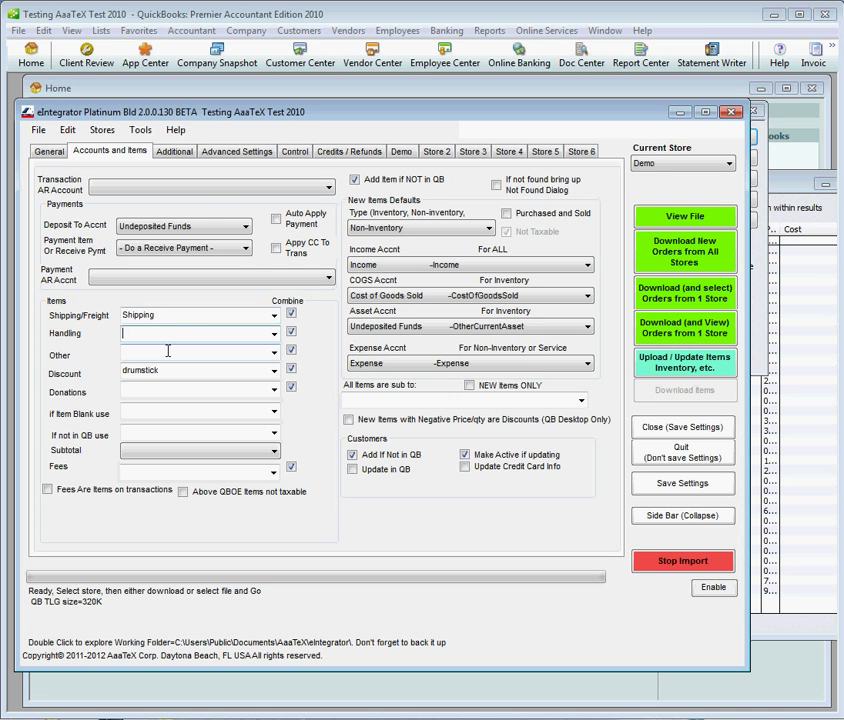
click(168, 351)
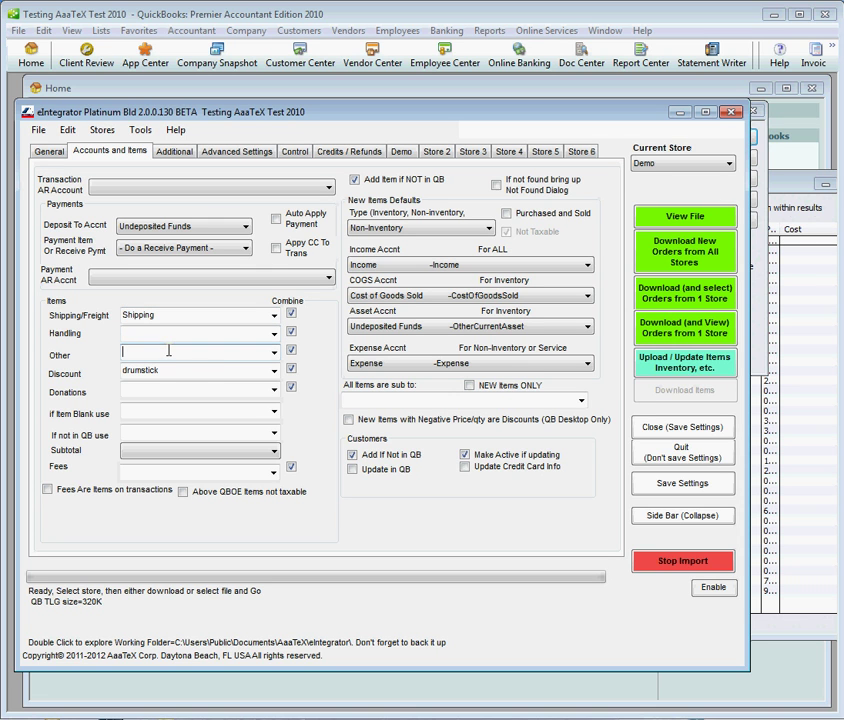
click(274, 371)
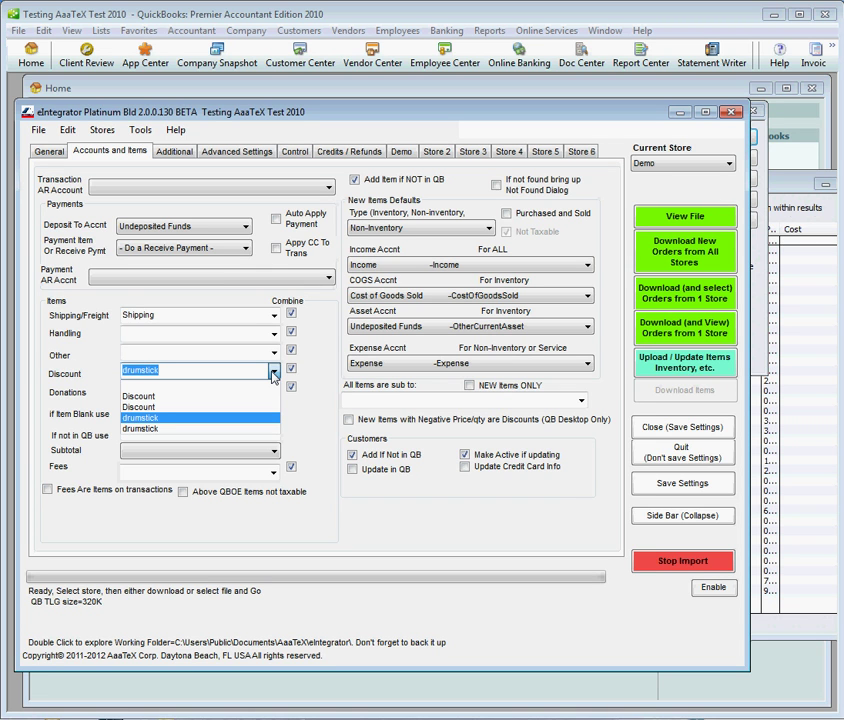
click(273, 372)
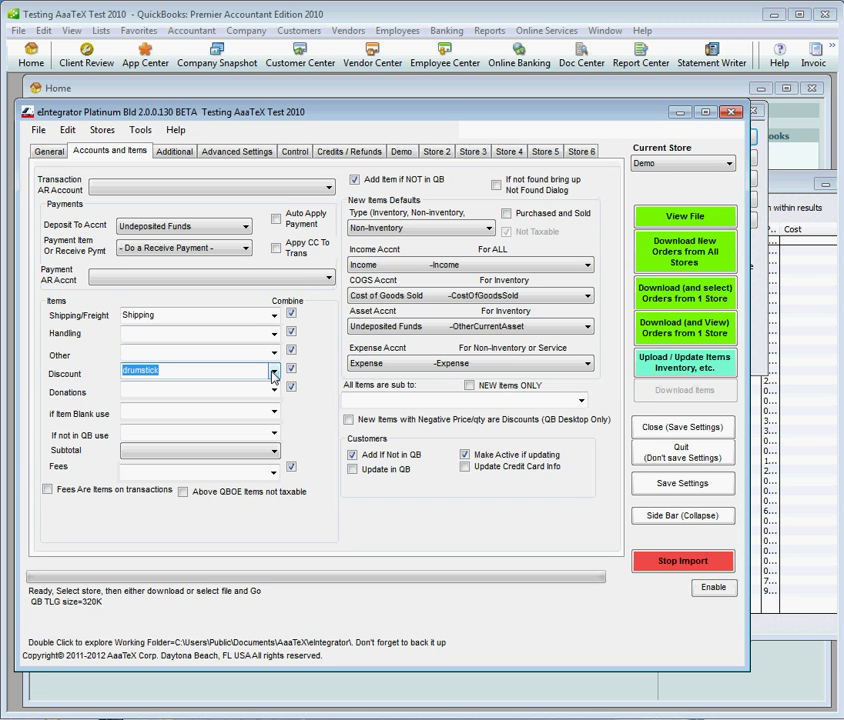
click(171, 391)
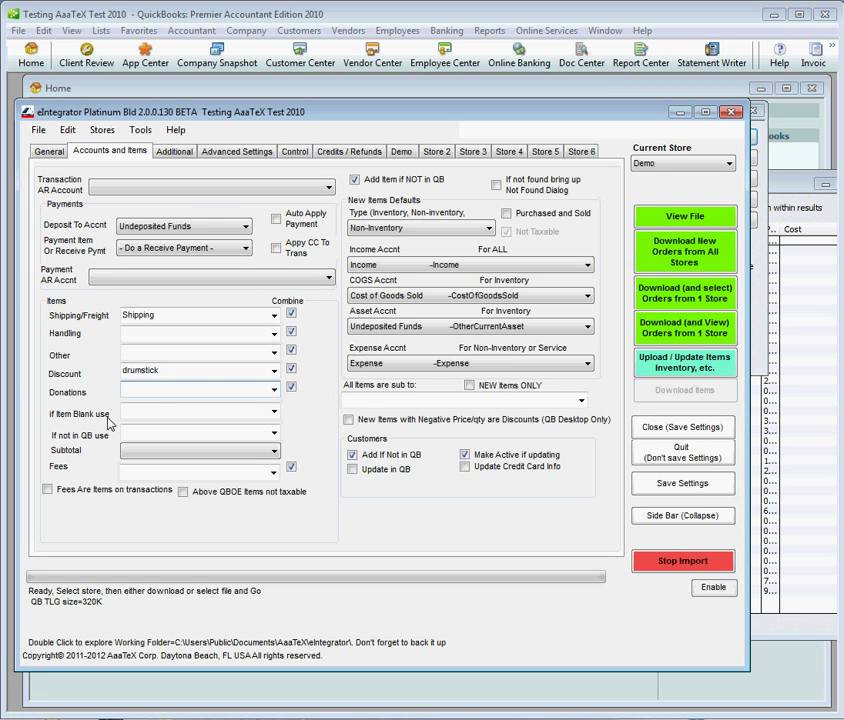
Check the fallback item choices for blank items and for items not in QB.
click(274, 412)
click(275, 413)
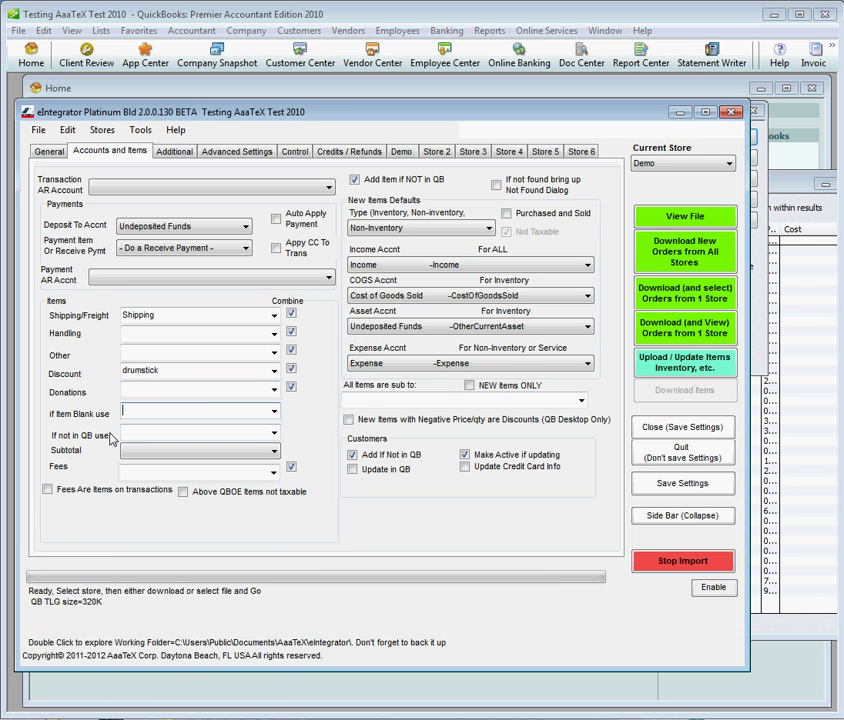
click(274, 433)
click(276, 434)
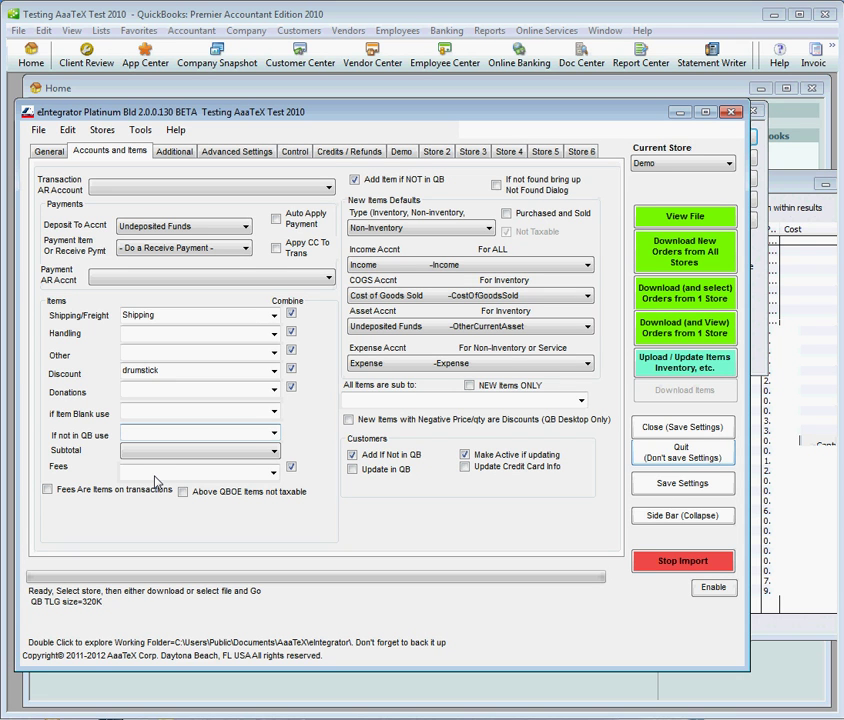
click(402, 153)
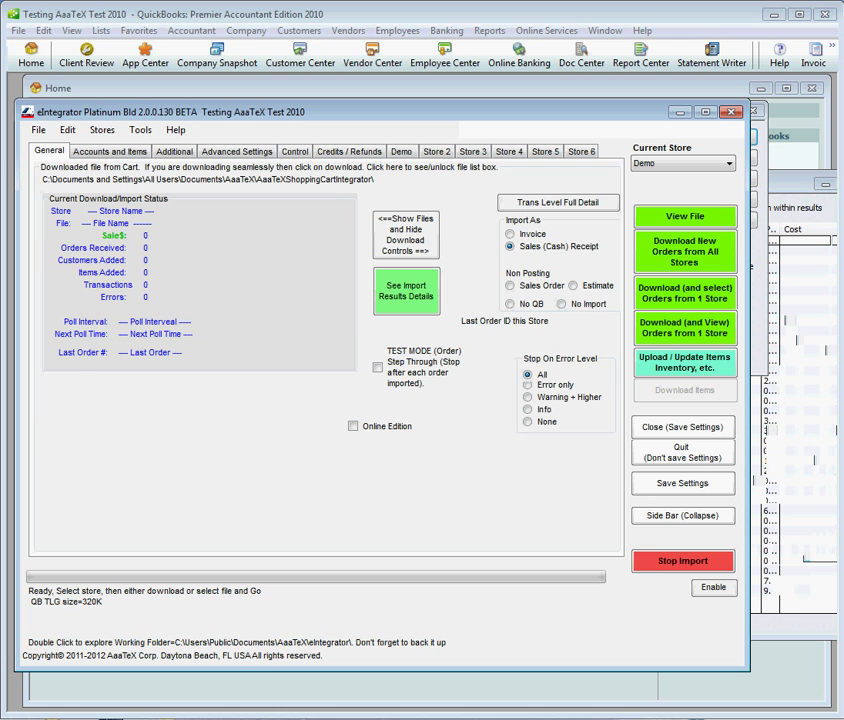
key(ctrl+Tab)
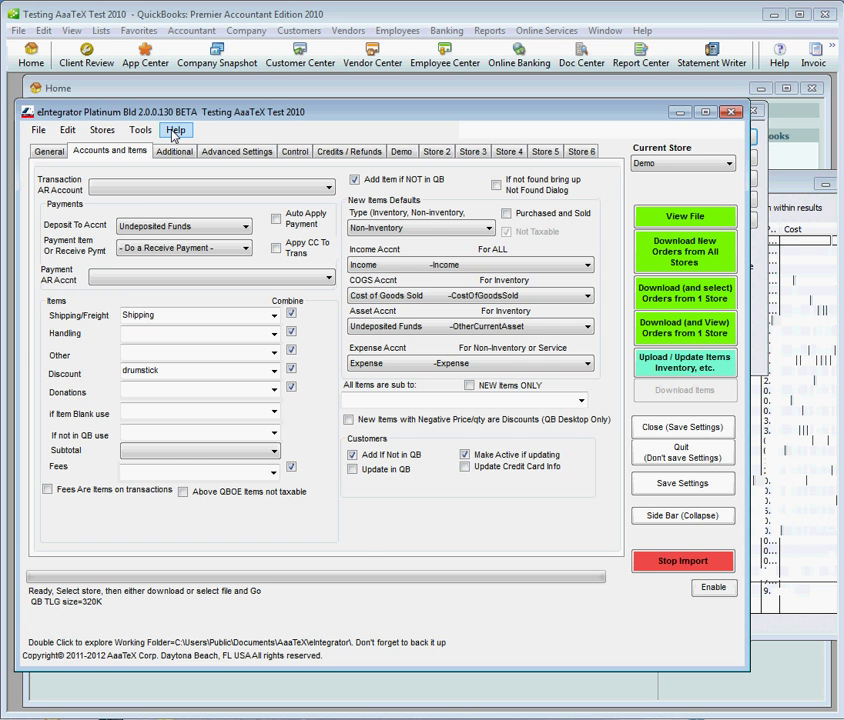
Enable Match SubItems to Items in the advanced item settings, and look over the additional settings.
click(236, 151)
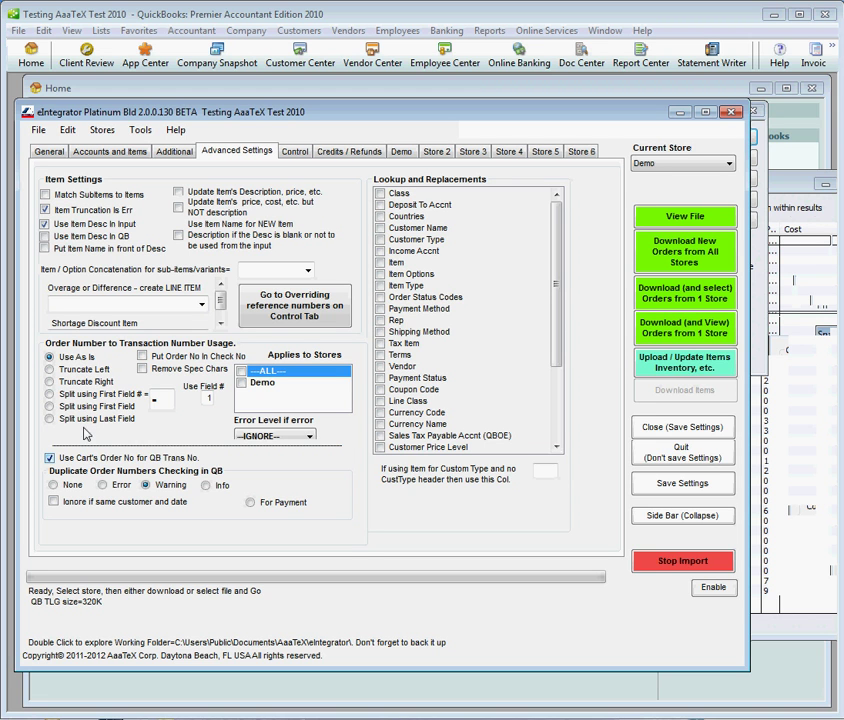
click(45, 194)
click(174, 151)
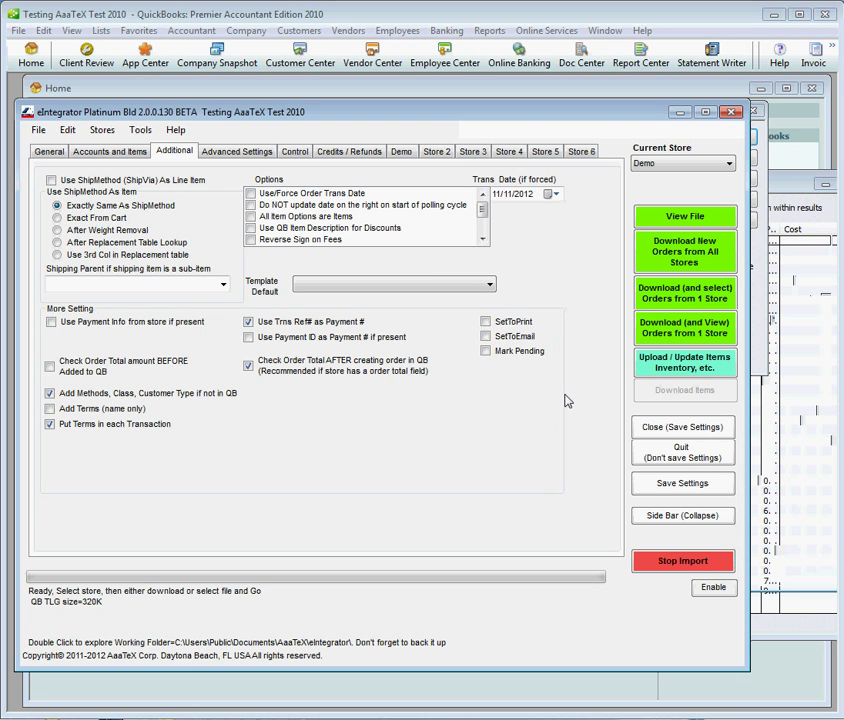
key(ctrl+Tab)
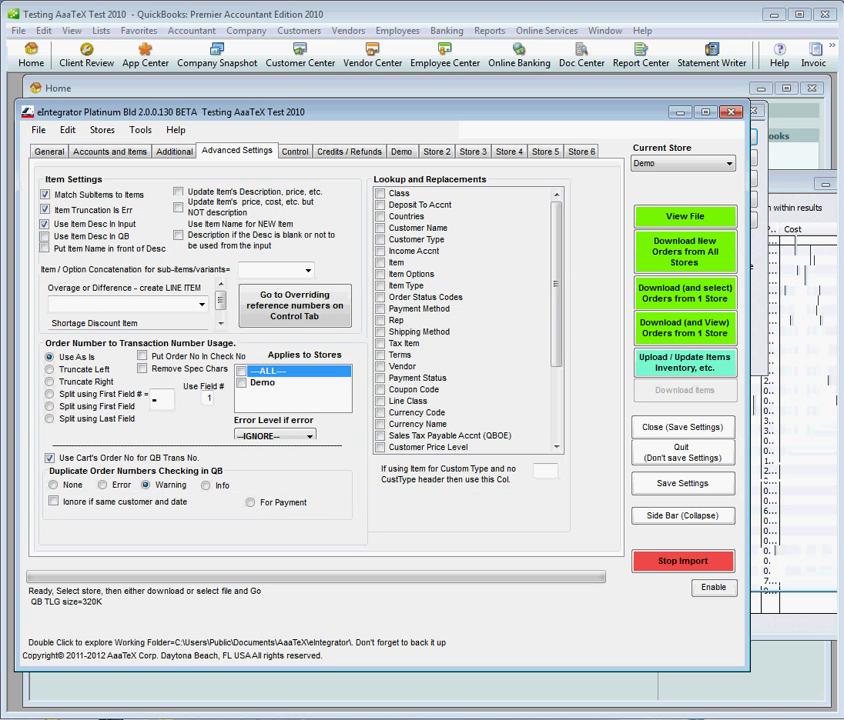